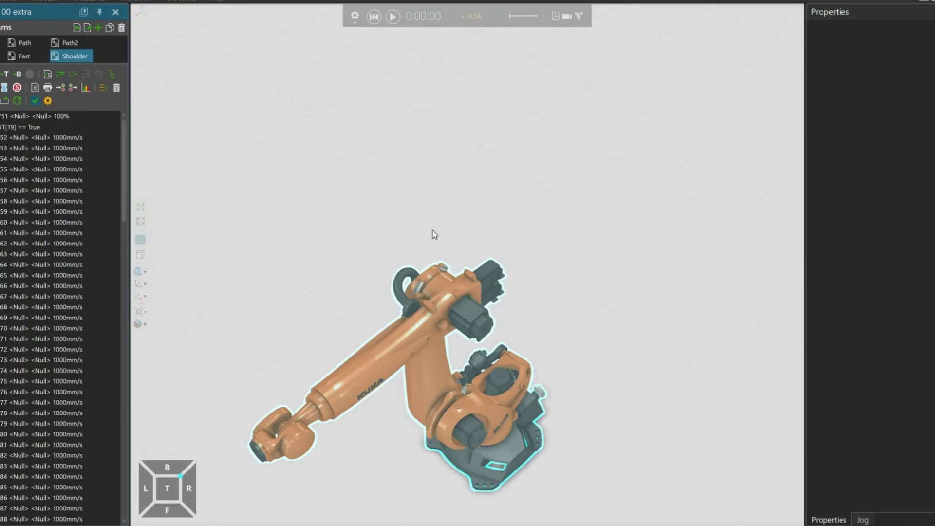
Run the quick motion check on the Shoulder program and examine the coloured path trace around the shoulder singularity from above
left_click(57, 158)
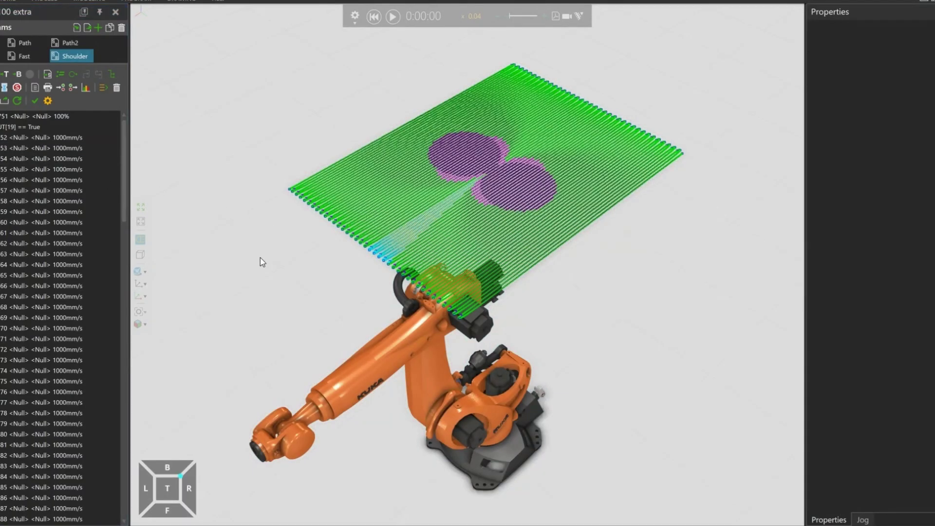
key("t")
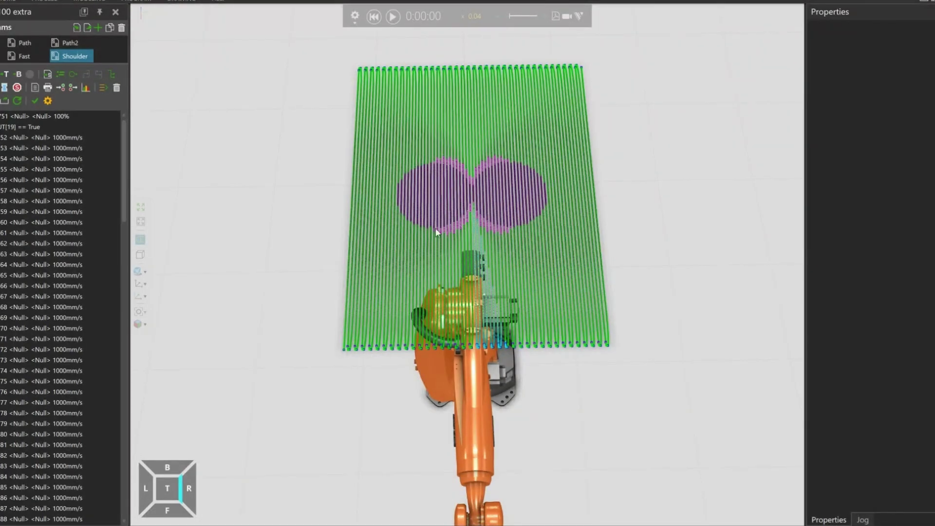
left_click_drag(315, 214, 302, 221)
scroll(289, 239, "up", 2)
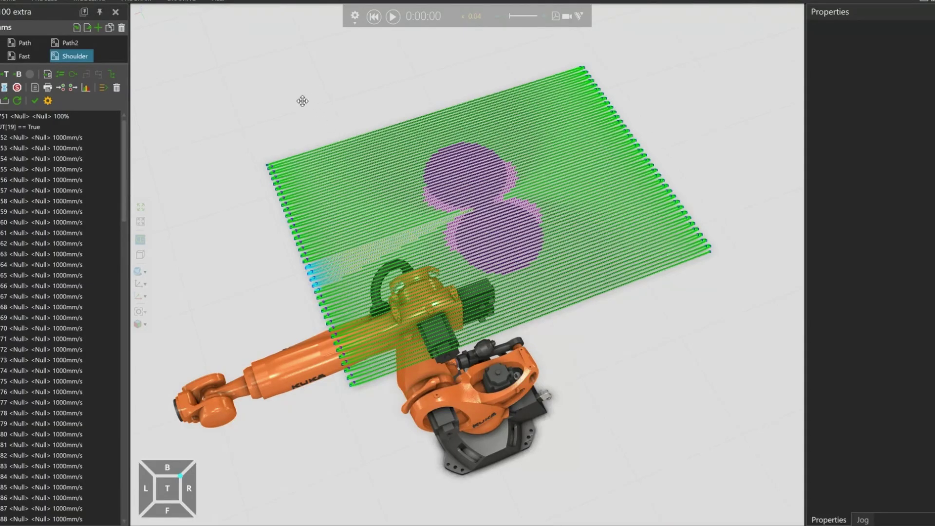
left_click_drag(303, 100, 319, 102)
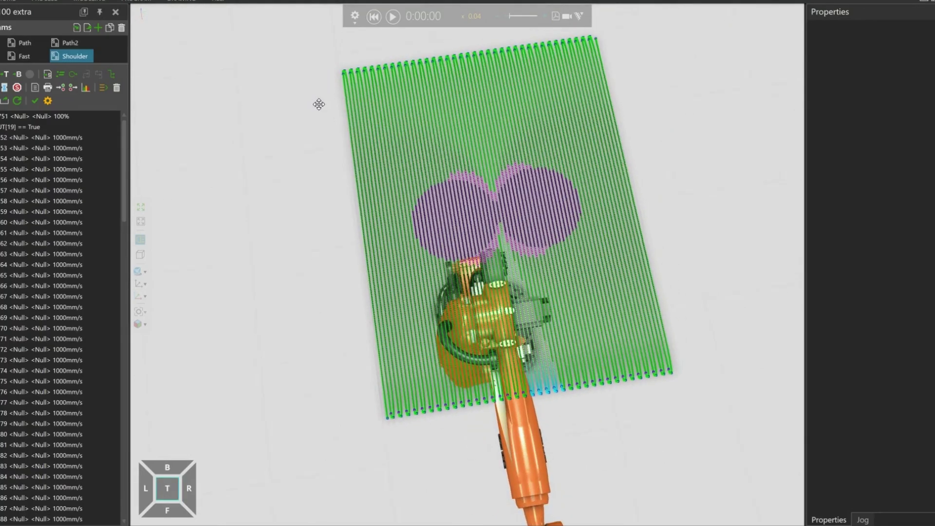
mouse_move(318, 105)
left_mouse_down()
mouse_move(295, 99)
mouse_move(318, 109)
left_mouse_up()
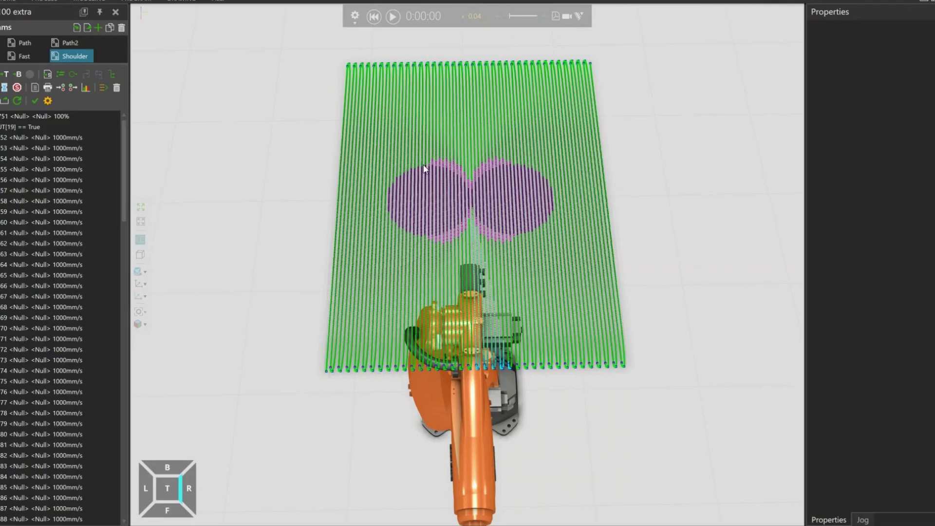
mouse_move(636, 229)
left_mouse_down()
mouse_move(617, 232)
mouse_move(638, 226)
mouse_move(641, 171)
mouse_move(641, 229)
mouse_move(622, 230)
left_mouse_up()
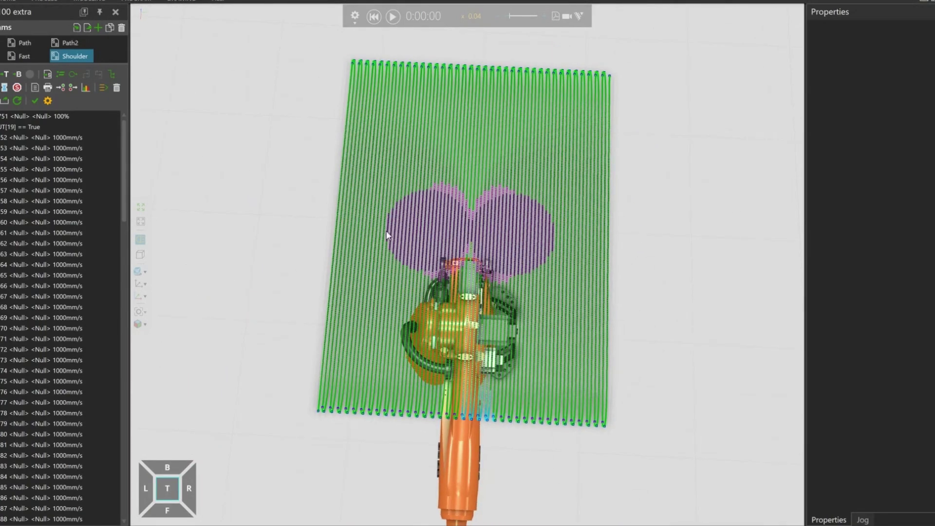
left_click_drag(545, 179, 541, 180)
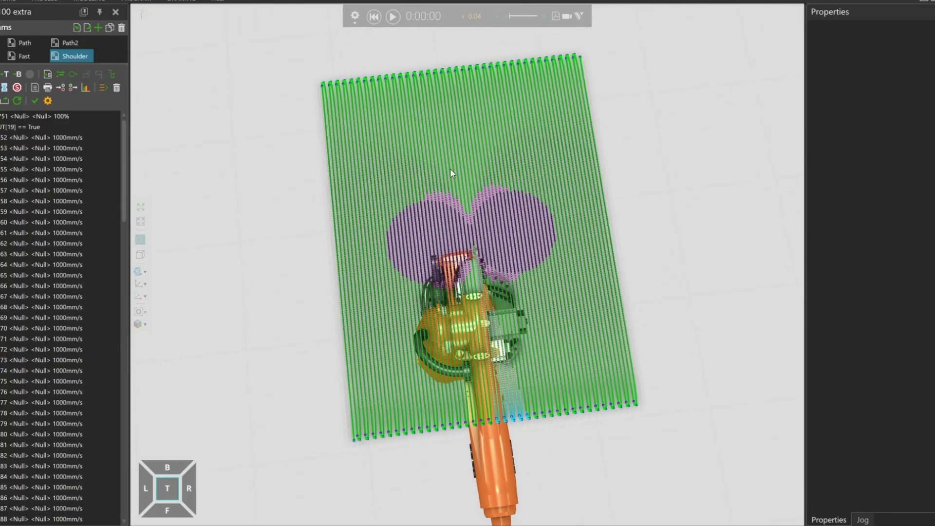
left_click_drag(621, 265, 620, 265)
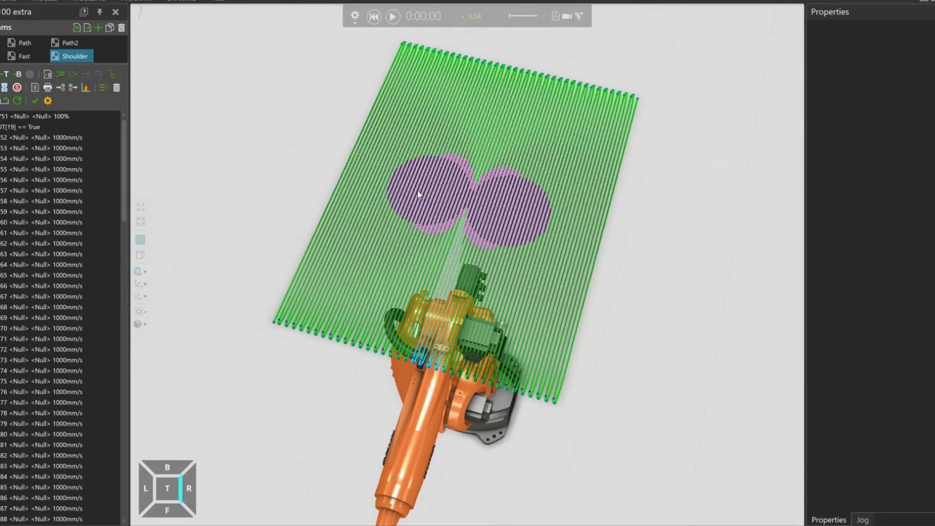
left_click_drag(535, 253, 529, 253)
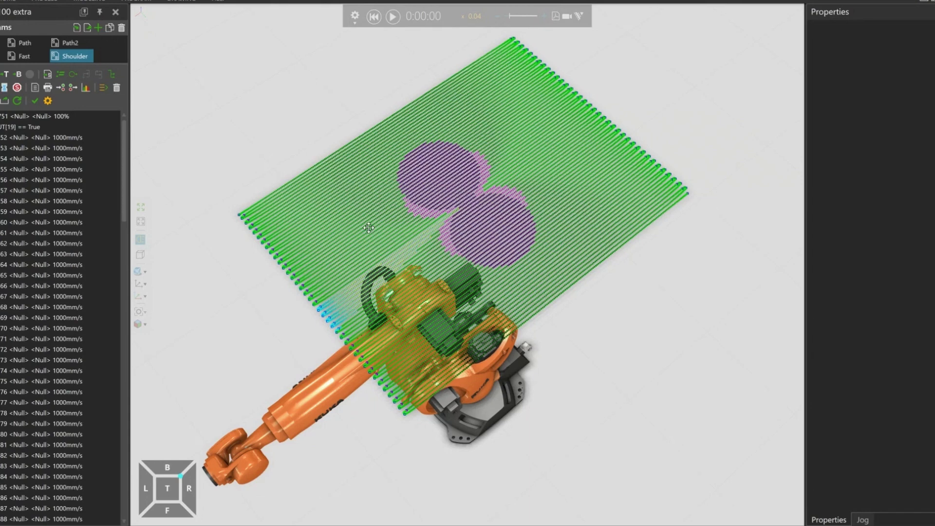
left_click_drag(369, 227, 379, 229)
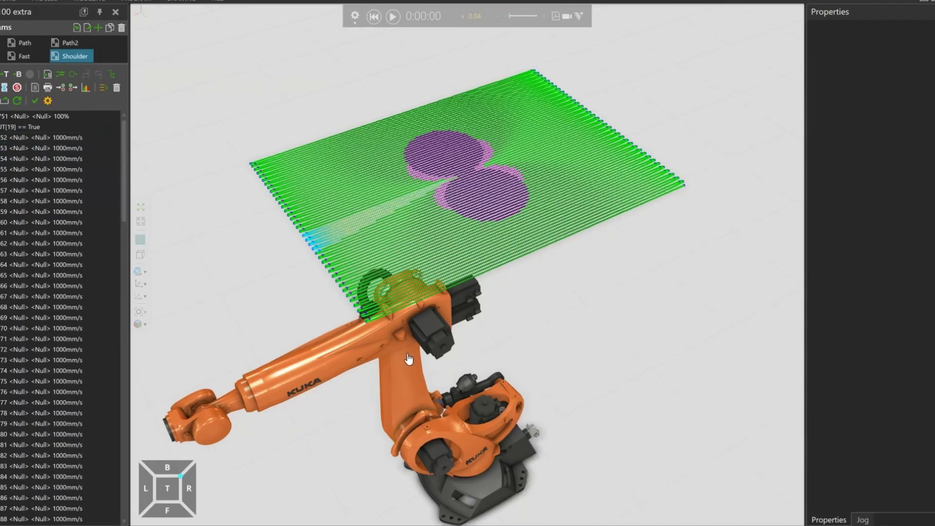
Turn on VelocityRamp in the Quick Motion Checks settings, regenerate the Shoulder trace, and examine its speed profile from several sides
left_click(49, 101)
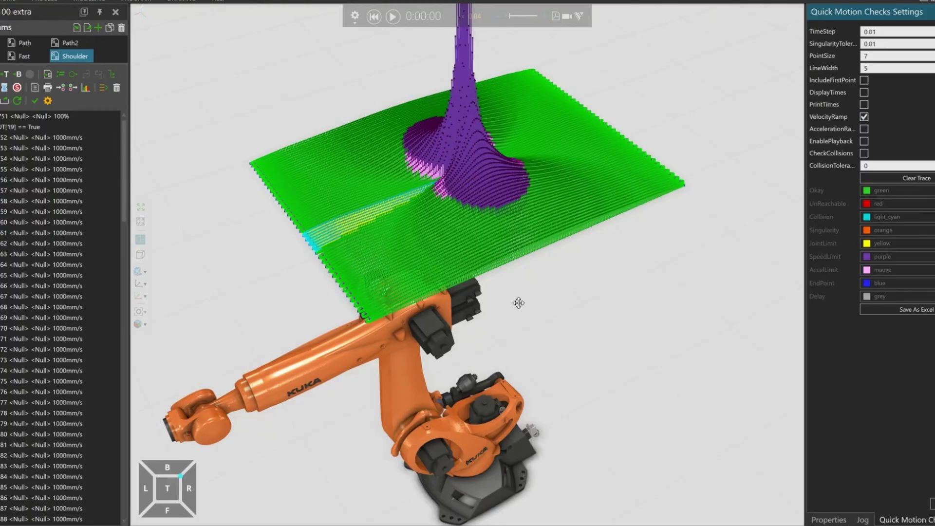
mouse_move(518, 302)
left_mouse_down()
mouse_move(511, 296)
mouse_move(516, 323)
left_mouse_up()
scroll(445, 270, "up", 2)
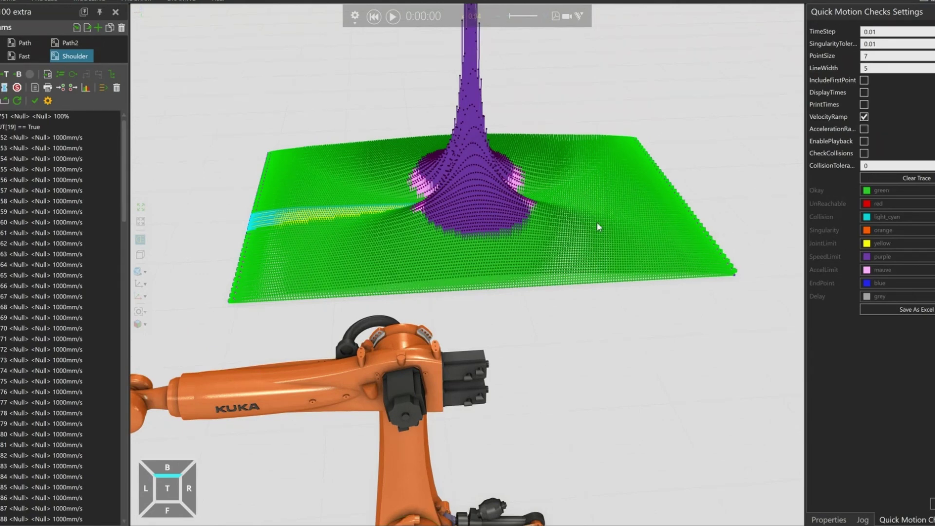
mouse_move(483, 280)
left_mouse_down()
mouse_move(487, 287)
mouse_move(488, 275)
left_mouse_up()
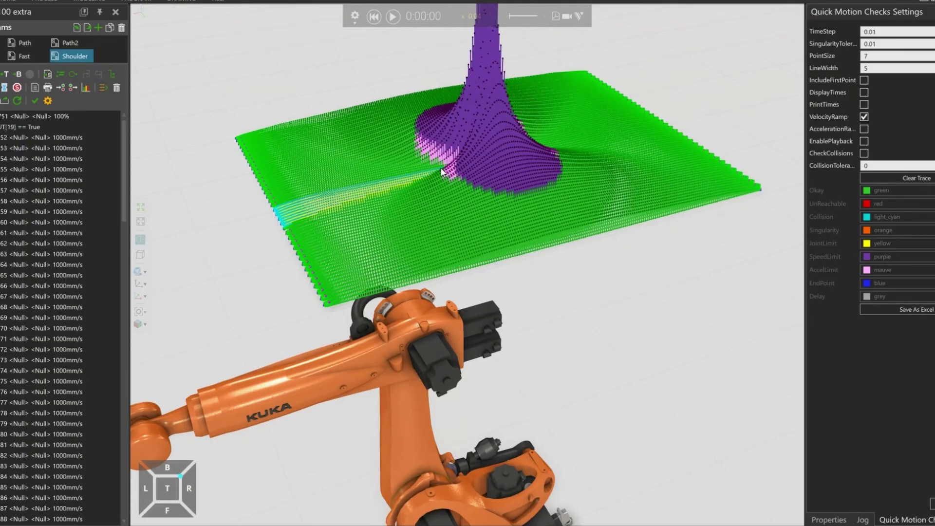
mouse_move(457, 223)
left_mouse_down()
mouse_move(451, 218)
mouse_move(462, 212)
mouse_move(465, 230)
left_mouse_up()
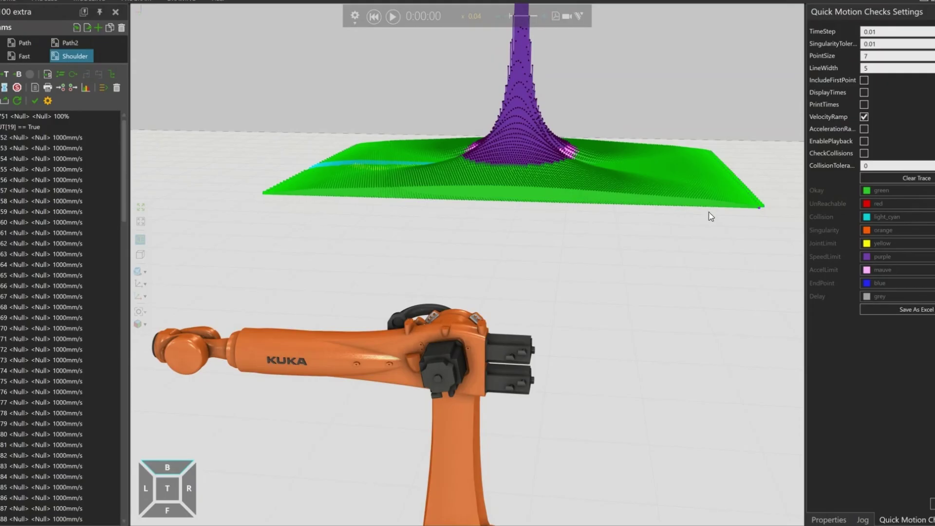
left_click_drag(445, 230, 445, 233)
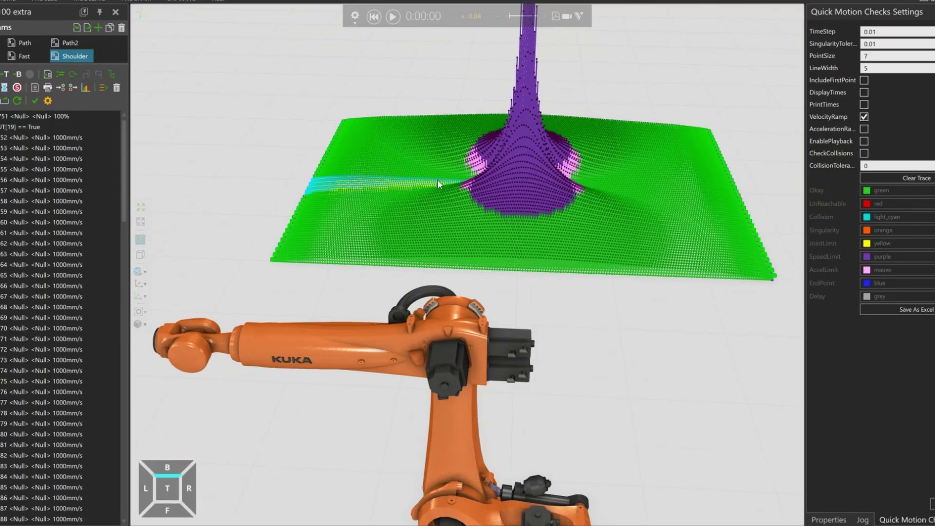
left_click_drag(454, 179, 459, 198)
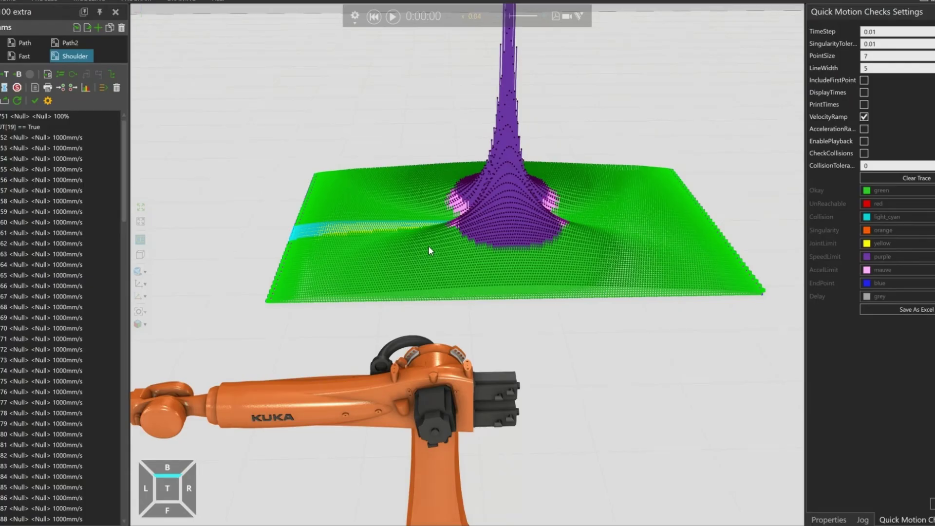
left_click_drag(525, 180, 505, 222)
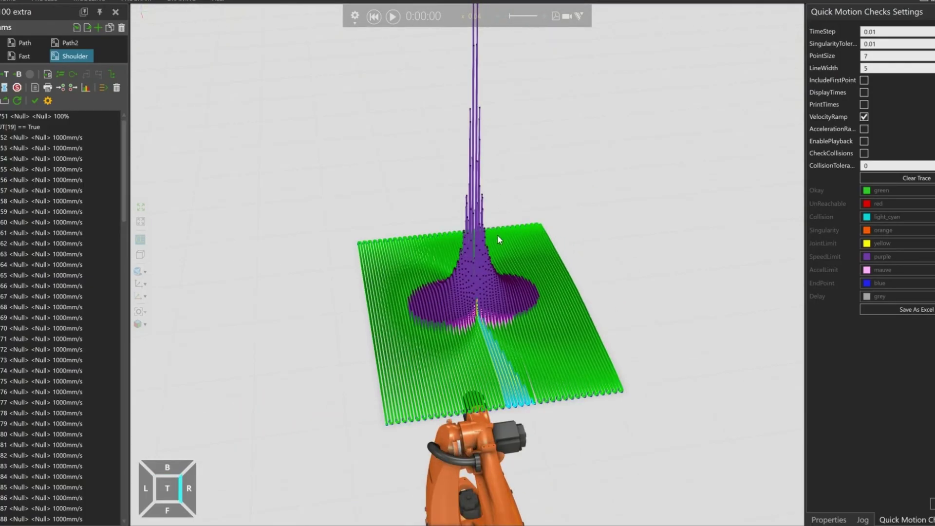
left_click_drag(480, 297, 484, 306)
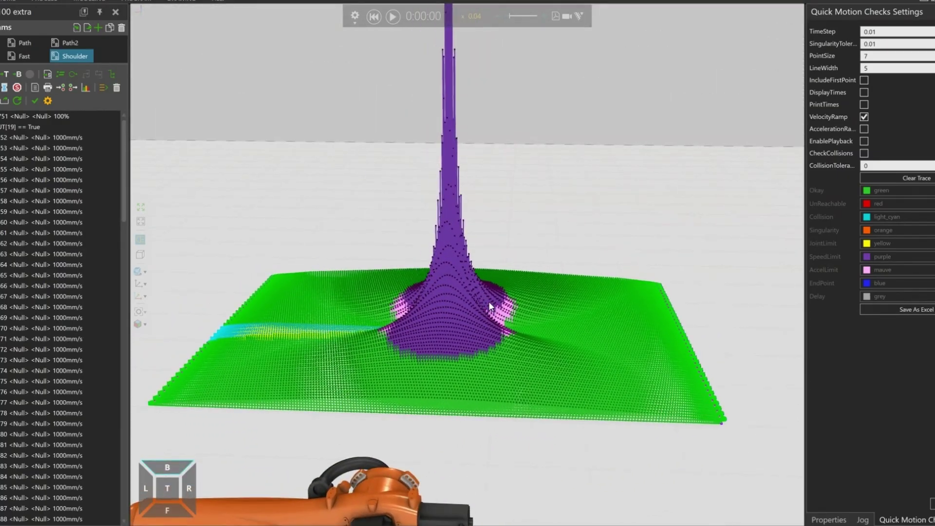
mouse_move(552, 264)
left_mouse_down()
mouse_move(540, 263)
mouse_move(560, 253)
left_mouse_up()
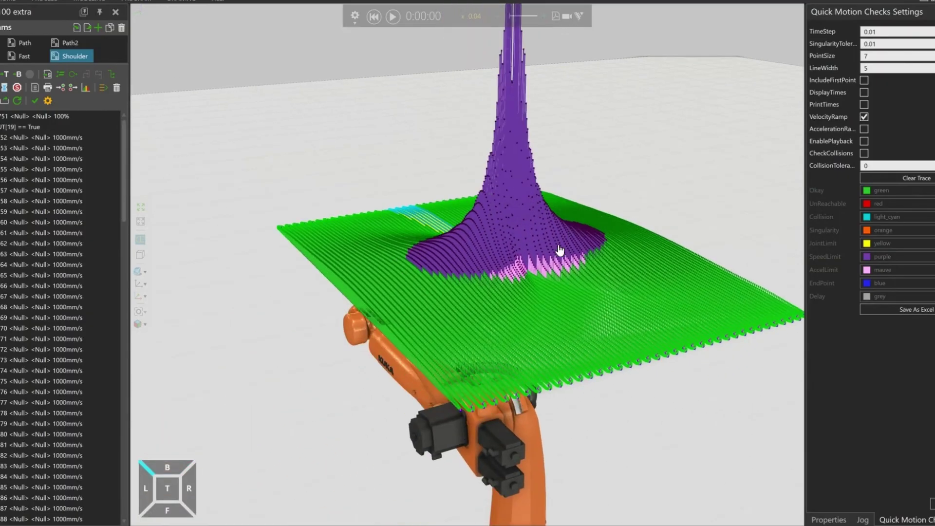
left_click_drag(423, 262, 466, 273)
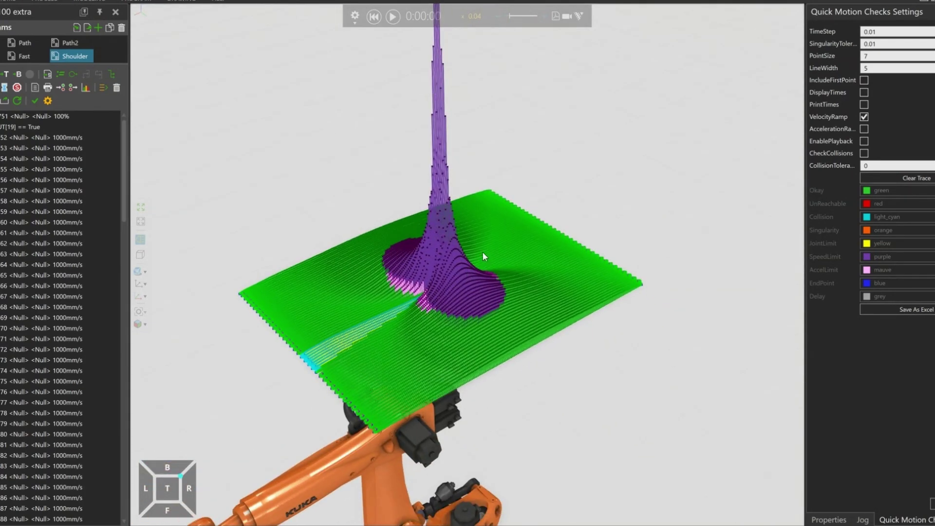
Enable the acceleration ramp for the quick motion check, regenerate the trace, and examine the acceleration profile above and below the plane
left_click(865, 128)
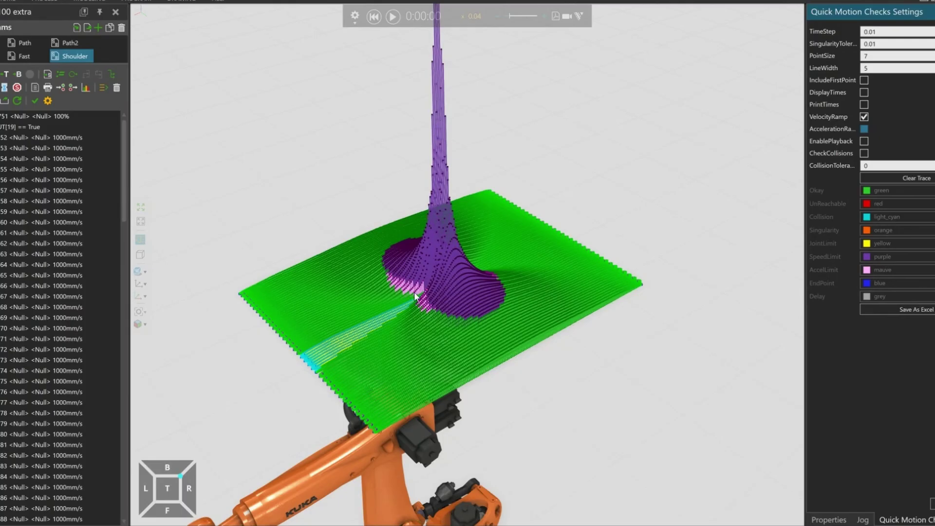
key("space")
mouse_move(511, 335)
left_mouse_down()
mouse_move(521, 293)
mouse_move(519, 326)
left_mouse_up()
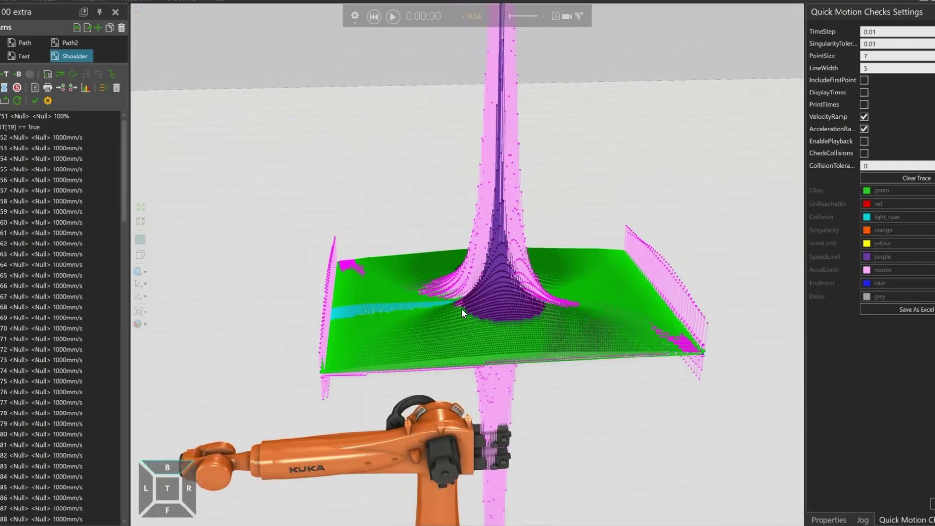
mouse_move(531, 369)
left_mouse_down()
mouse_move(541, 287)
mouse_move(556, 286)
mouse_move(553, 317)
left_mouse_up()
scroll(541, 286, "down", 3)
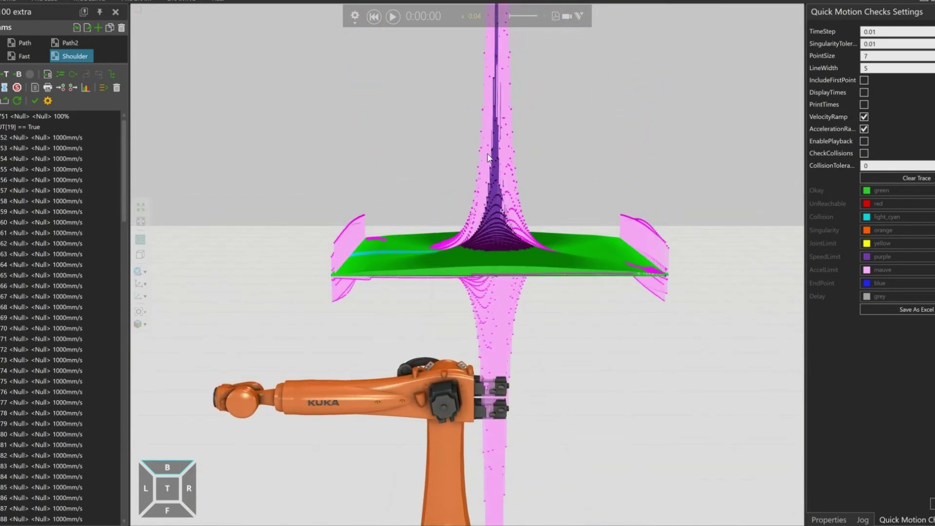
scroll(525, 337, "down", 4)
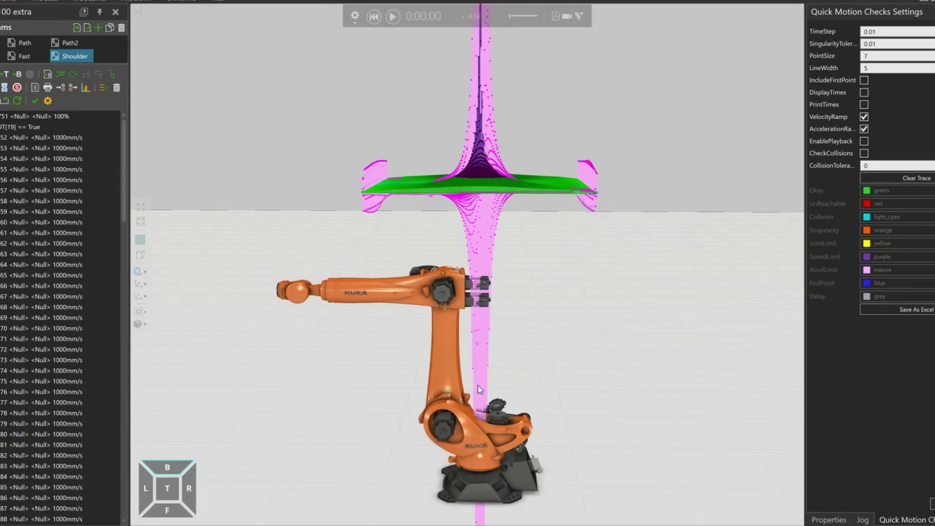
mouse_move(485, 422)
left_mouse_down()
mouse_move(485, 434)
mouse_move(484, 420)
left_mouse_up()
scroll(478, 341, "up", 4)
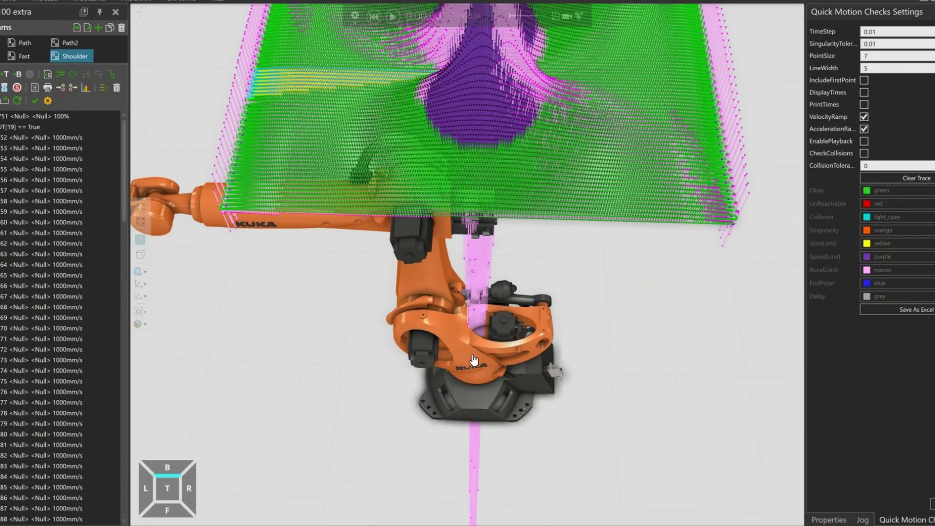
Rotate the KR 90 R3100 extra's A1 joint to about 7.43° and examine the velocity and acceleration trace around the robot
key("Escape")
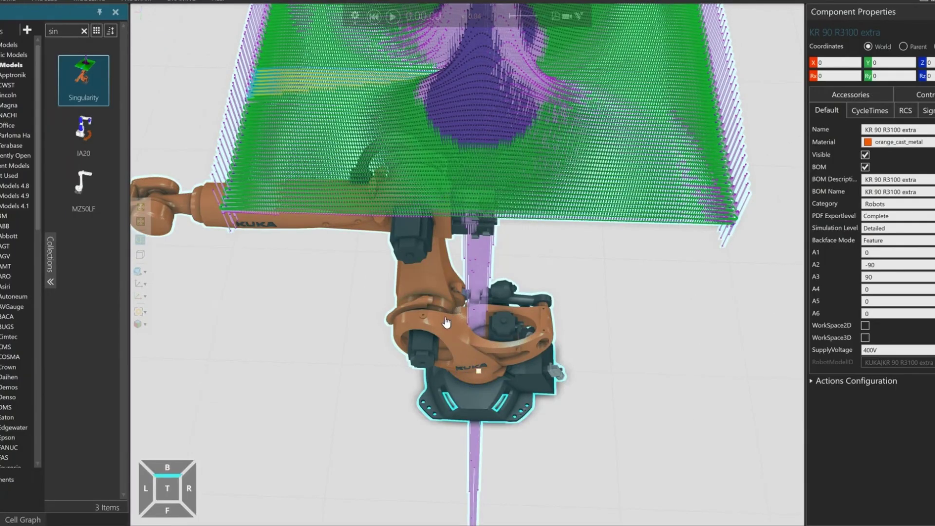
left_click_drag(450, 333, 530, 307)
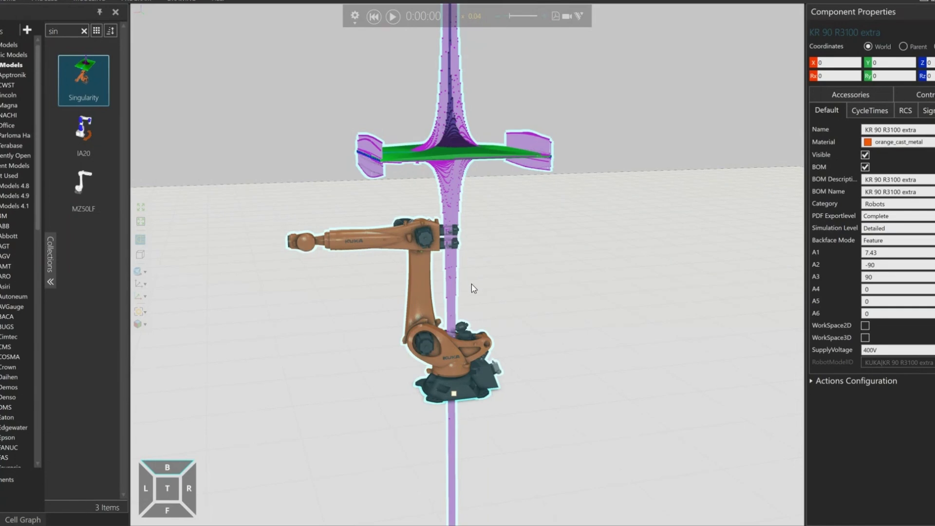
left_click_drag(483, 293, 443, 289)
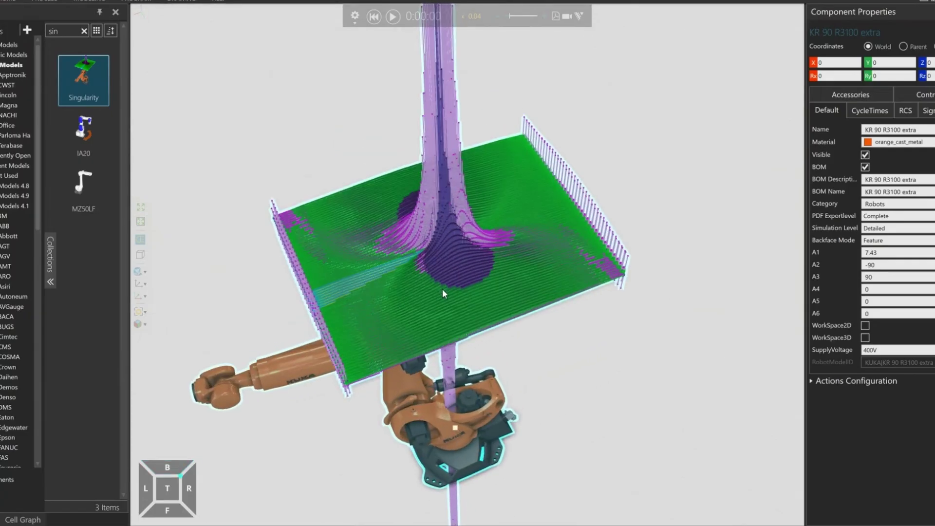
scroll(444, 287, "up", 3)
scroll(445, 283, "up", 2)
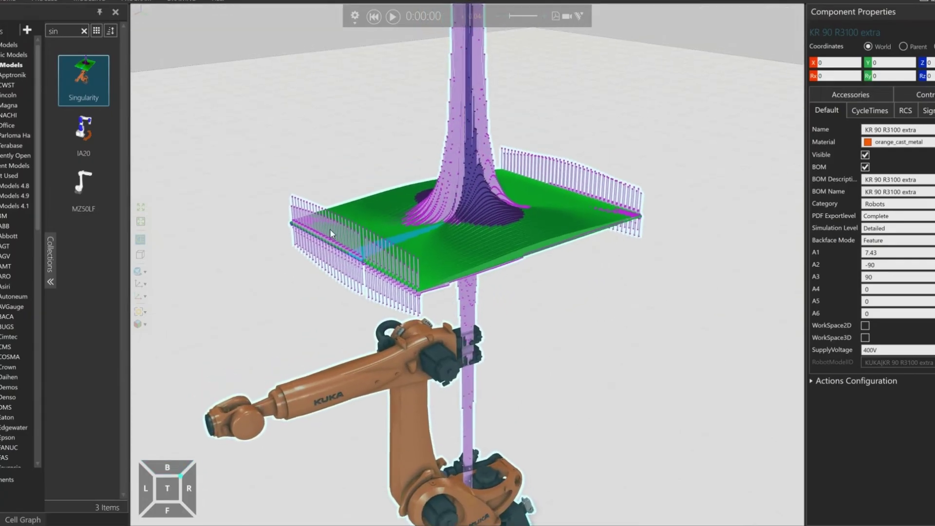
scroll(360, 244, "up", 1)
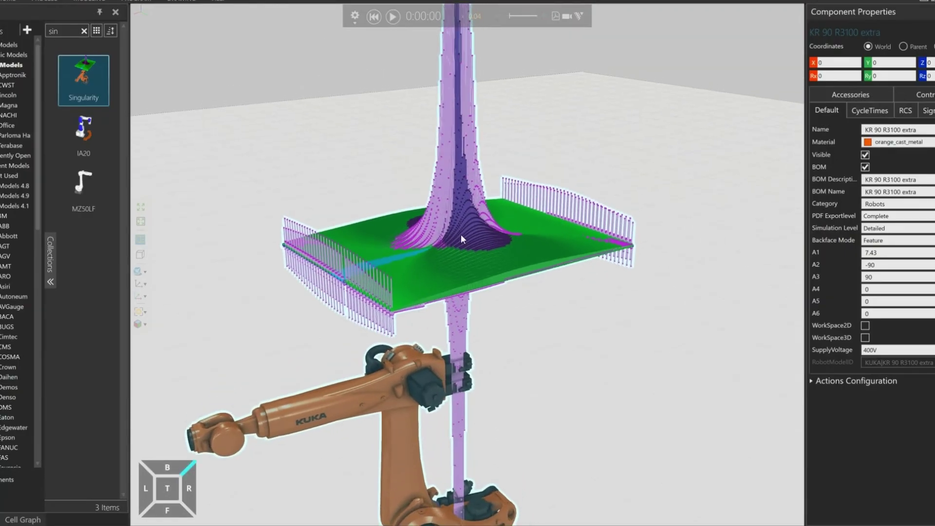